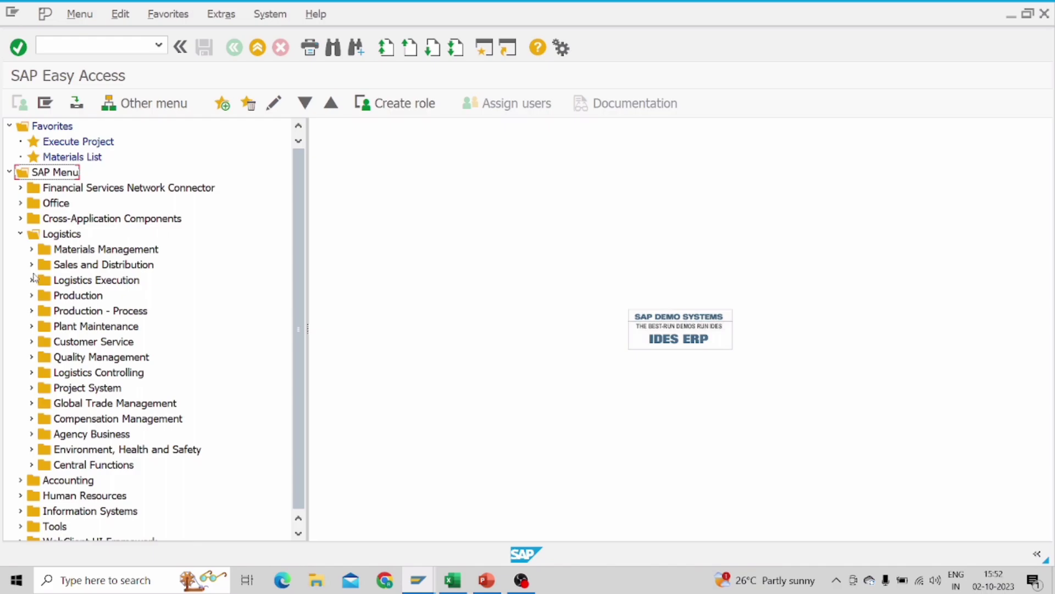
# - Open the Create transaction for info records under Logistics, Materials Management, Purchasing, Master Data, and check its path in the PowerPoint slides
pyautogui.click(31, 249)
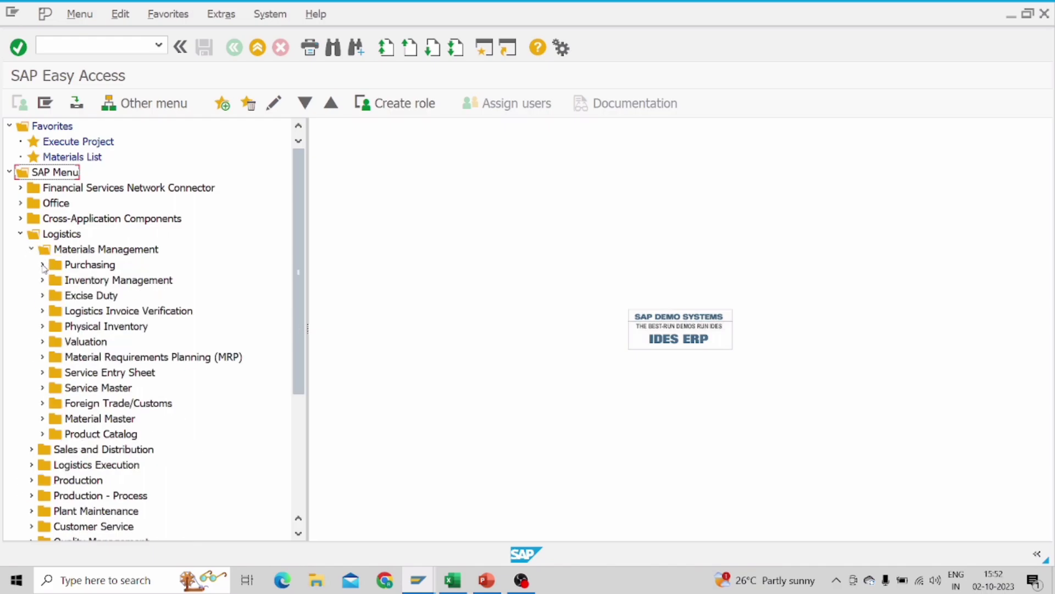
pyautogui.click(43, 264)
pyautogui.click(54, 342)
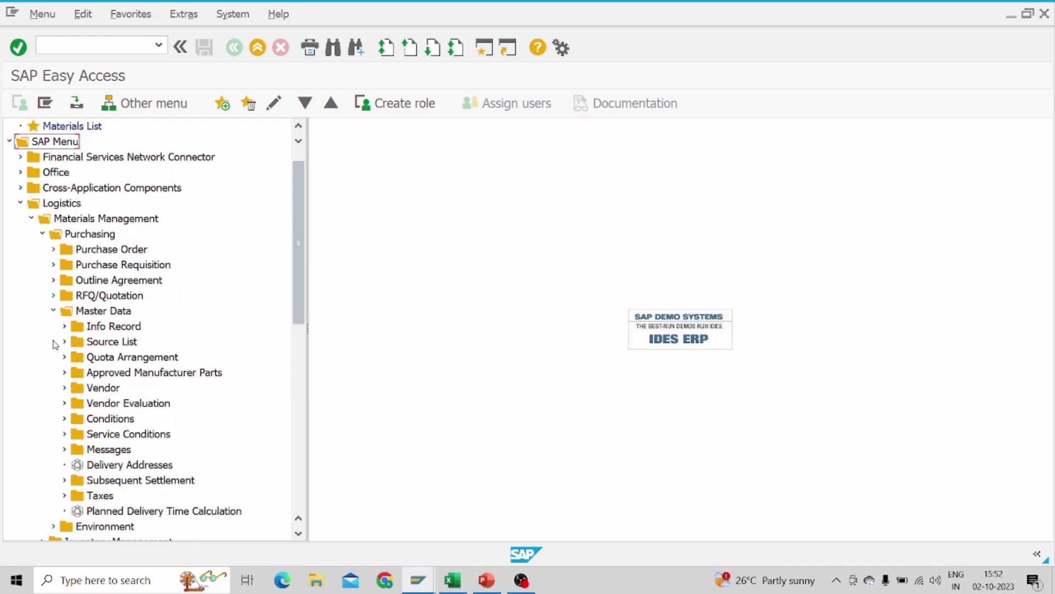
pyautogui.click(65, 328)
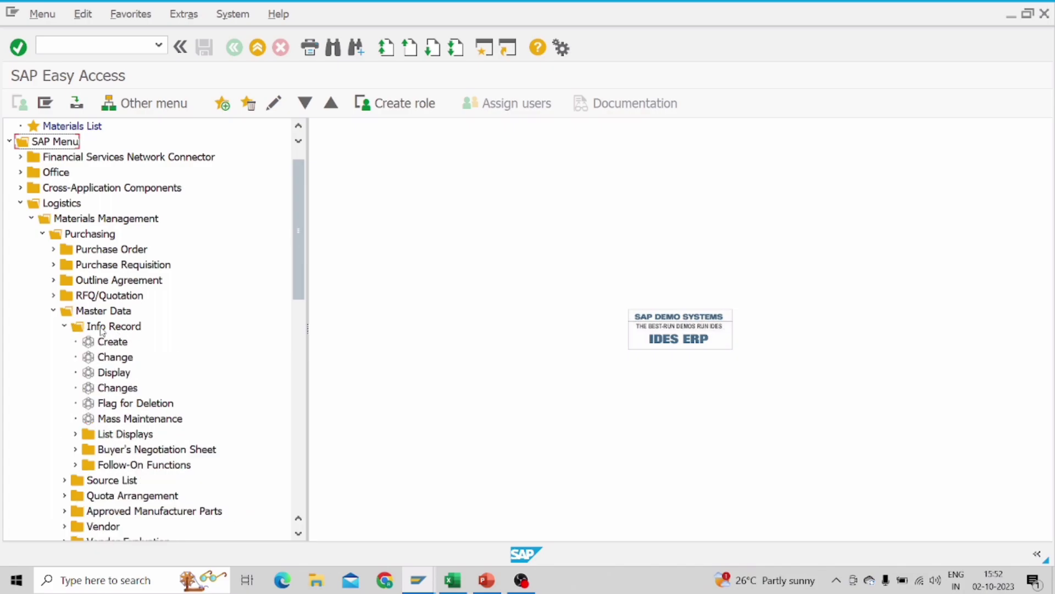
pyautogui.click(103, 343)
pyautogui.doubleClick(103, 343)
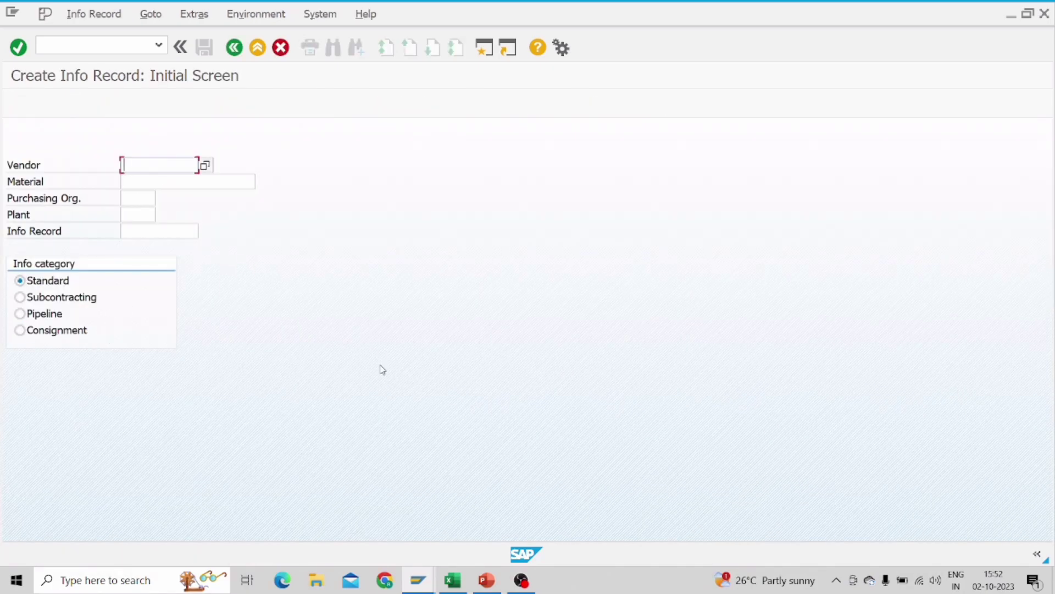
pyautogui.click(481, 582)
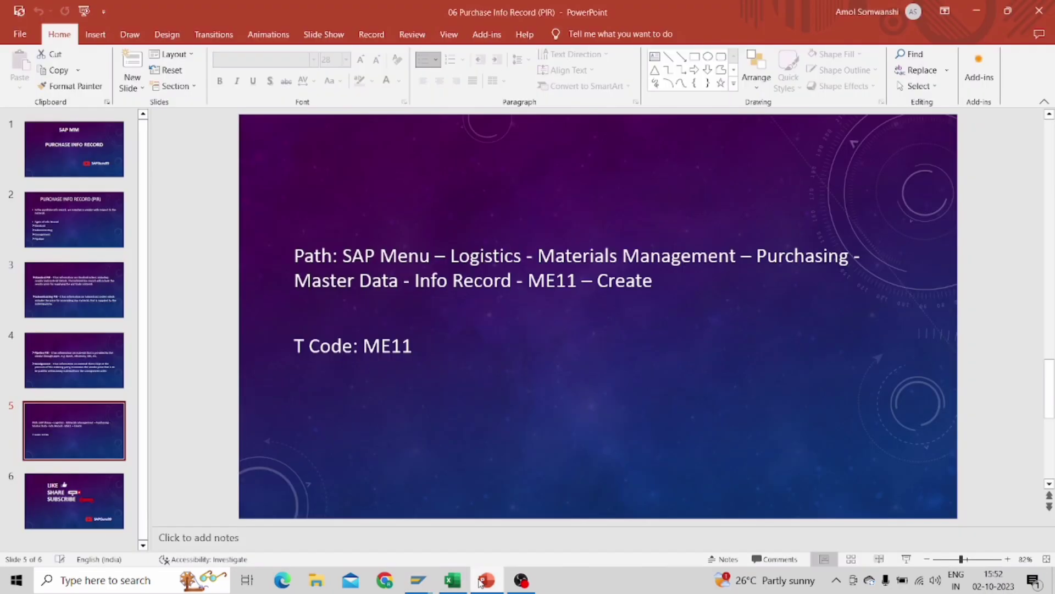
pyautogui.click(481, 581)
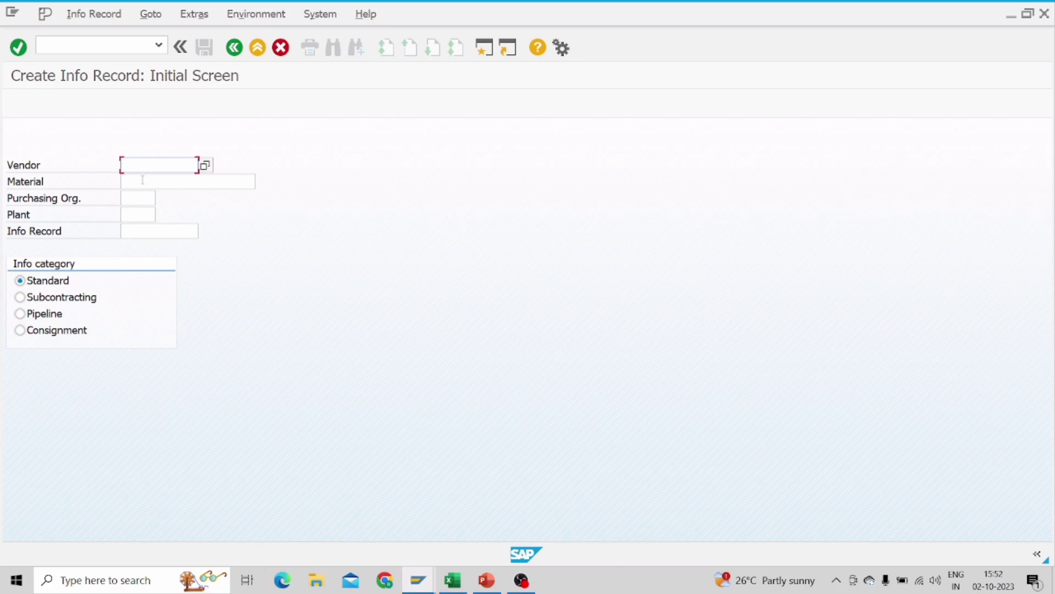
# - Look up the vendor and raw material numbers in the Excel data sheet and enter vendor 2301 and material 10011 in SAP
pyautogui.click(453, 580)
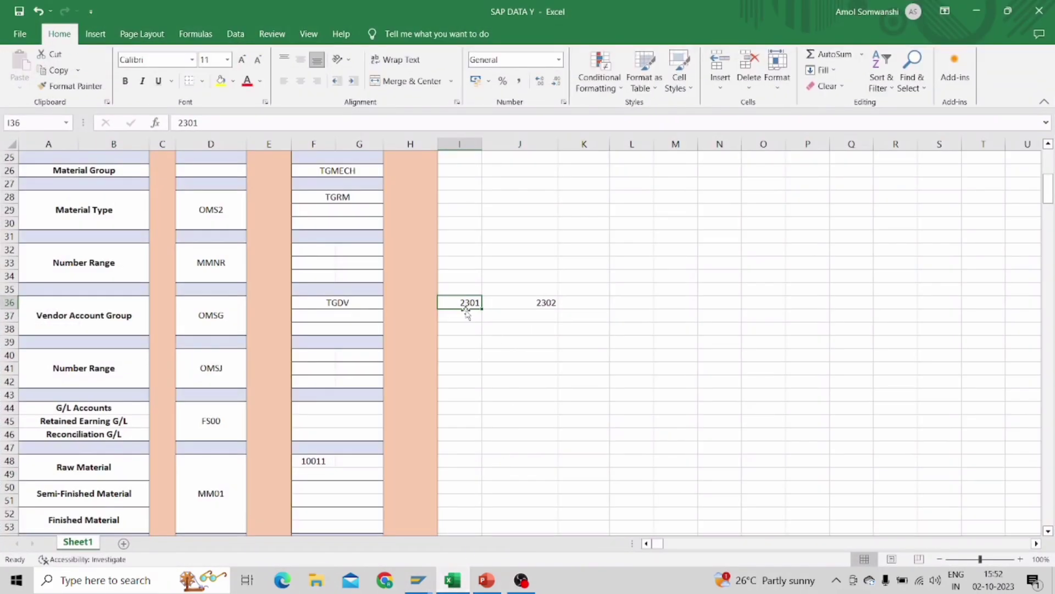
pyautogui.hotkey('alt', 'Tab')
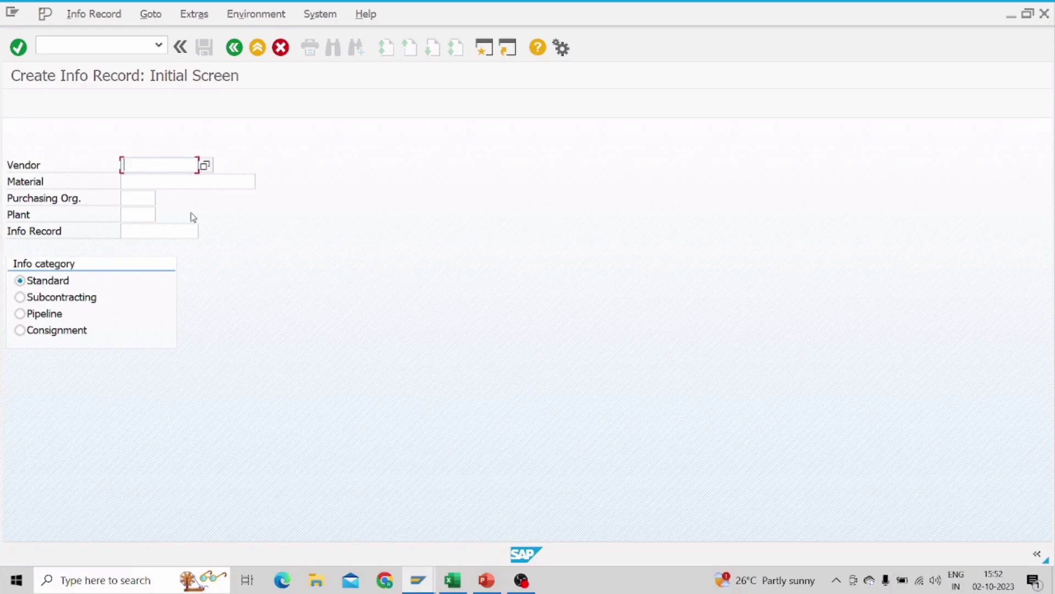
pyautogui.write('2301')
pyautogui.press('Tab')
pyautogui.hotkey('alt', 'Tab')
pyautogui.scroll(-1, 335, 407)
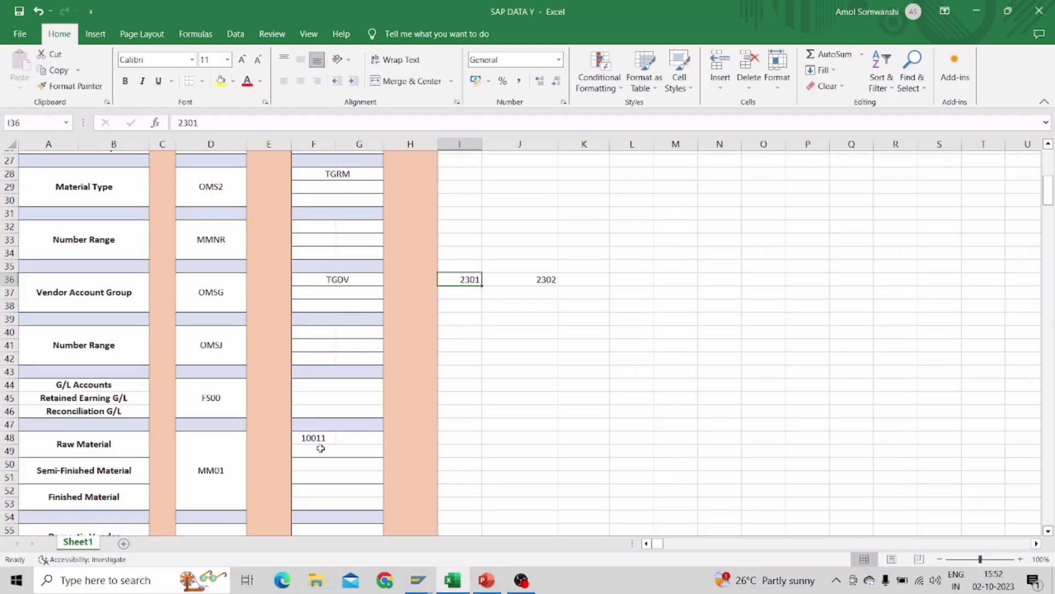
pyautogui.hotkey('alt', 'Tab')
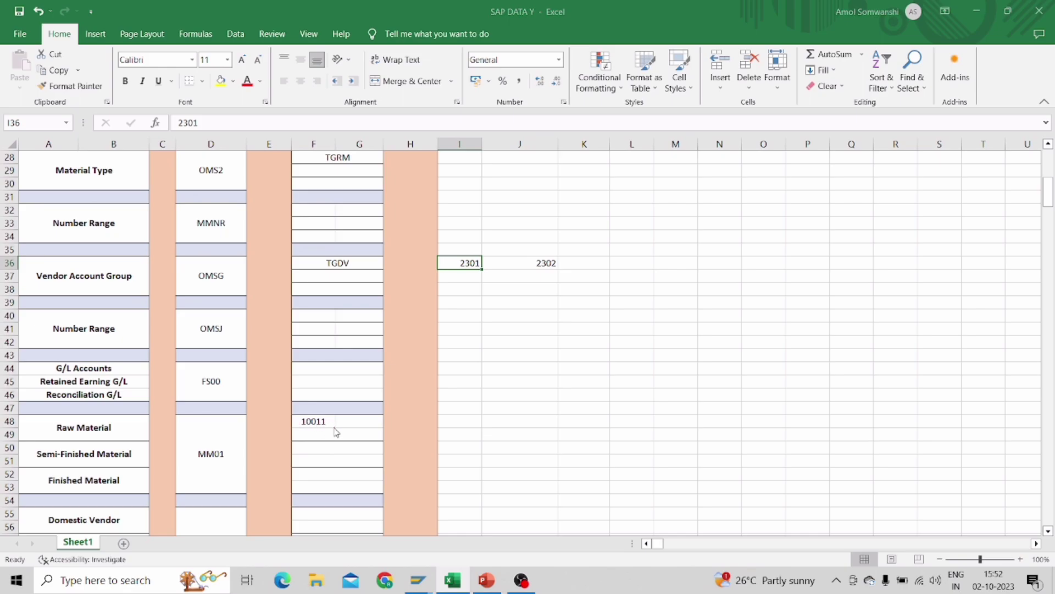
pyautogui.write('10011')
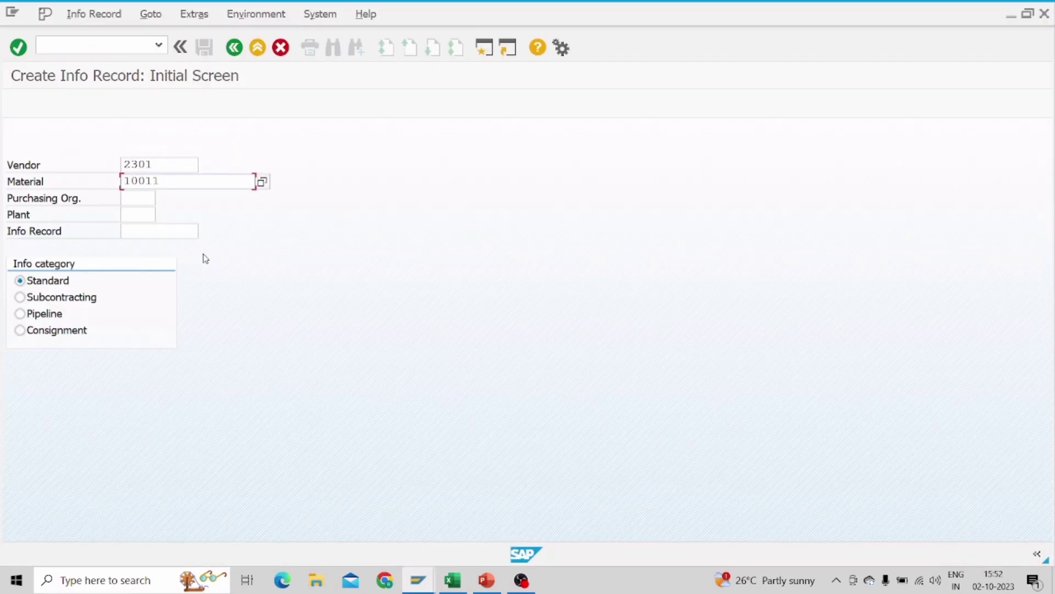
# - Set the purchasing organization to TGPO and the plant to TGP1, and continue to the info record's general data
pyautogui.click(141, 200)
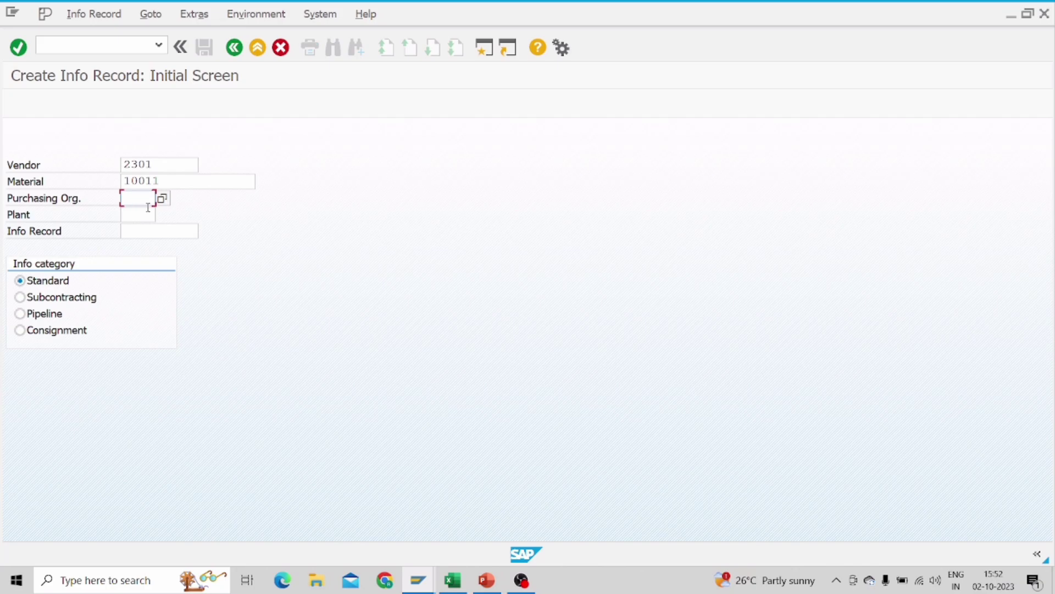
pyautogui.write('tgpo')
pyautogui.click(149, 220)
pyautogui.write('tgp1')
pyautogui.press('Return')
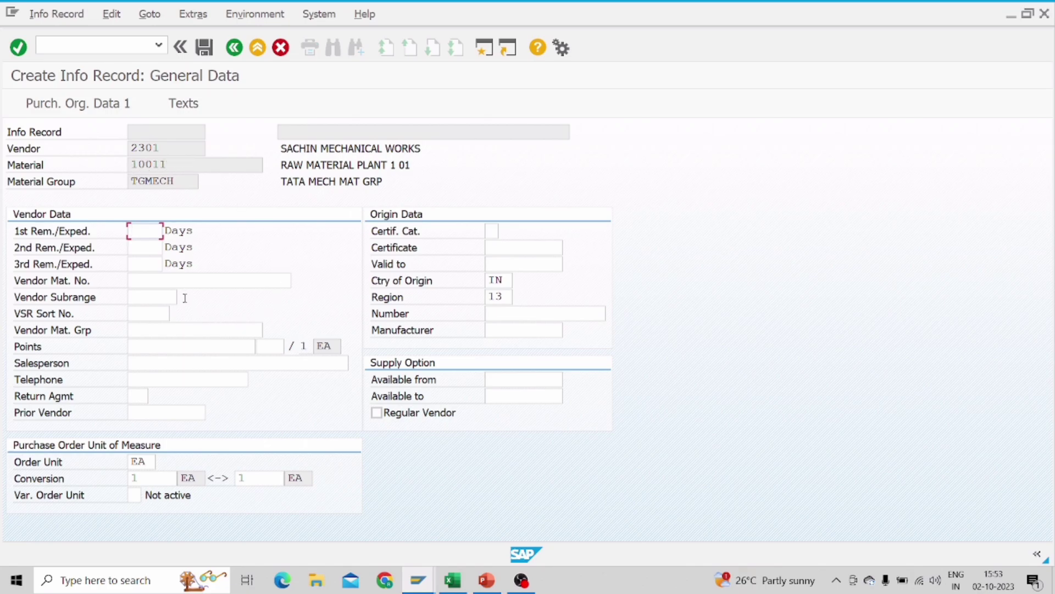
# - In the purchasing organization data, set the planned delivery time to 10 days and the standard quantity to 1000 EA
pyautogui.click(184, 280)
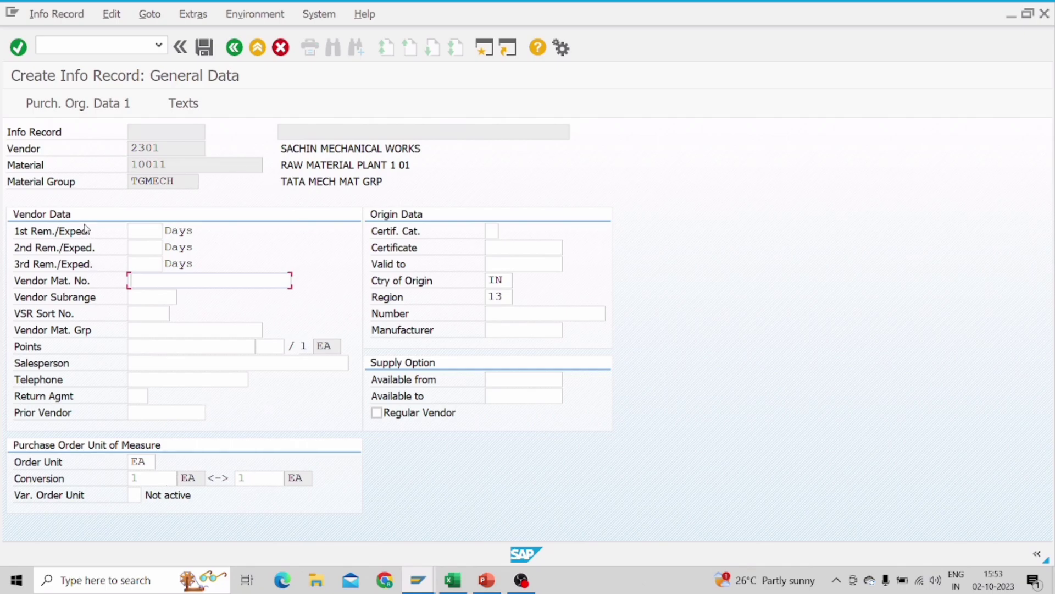
pyautogui.click(83, 108)
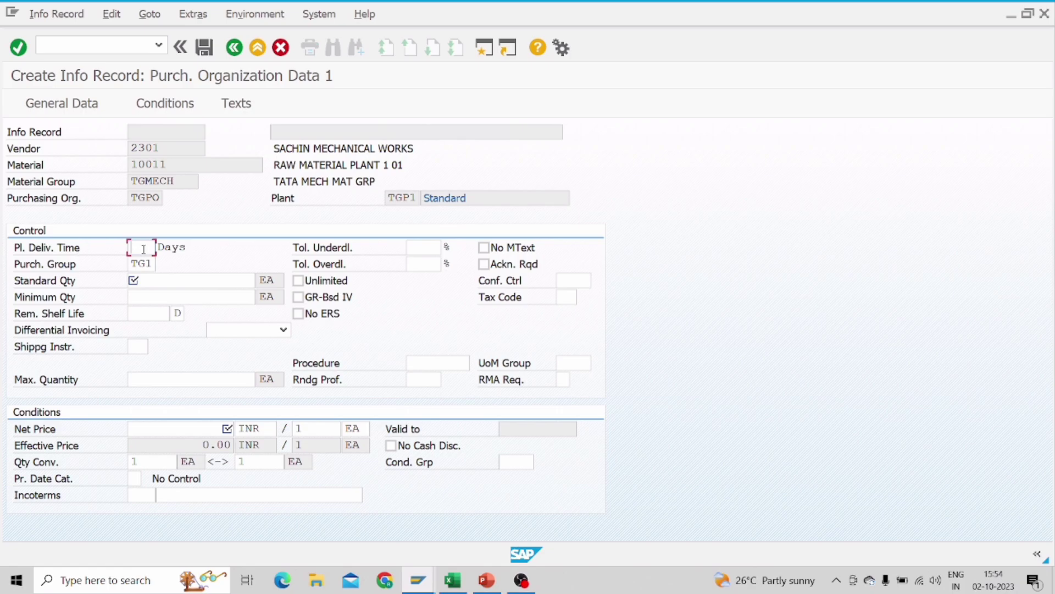
pyautogui.write('10')
pyautogui.click(155, 282)
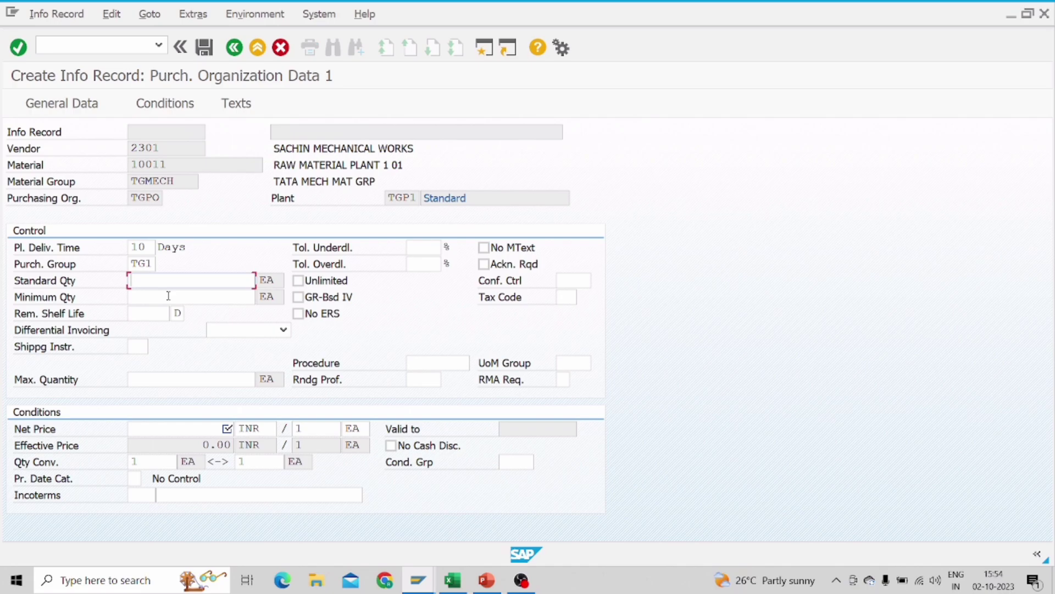
pyautogui.write('1000')
pyautogui.click(168, 296)
pyautogui.moveTo(172, 278); pyautogui.dragTo(124, 282)
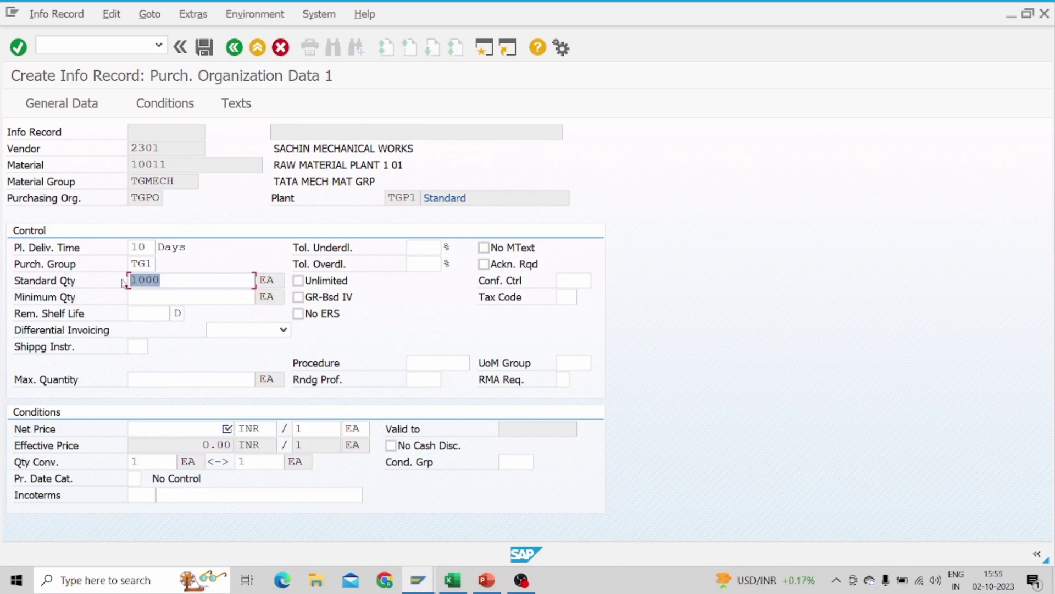
# - Set the info record's minimum quantity to 900 EA and its maximum quantity to 1100 EA
pyautogui.click(140, 295)
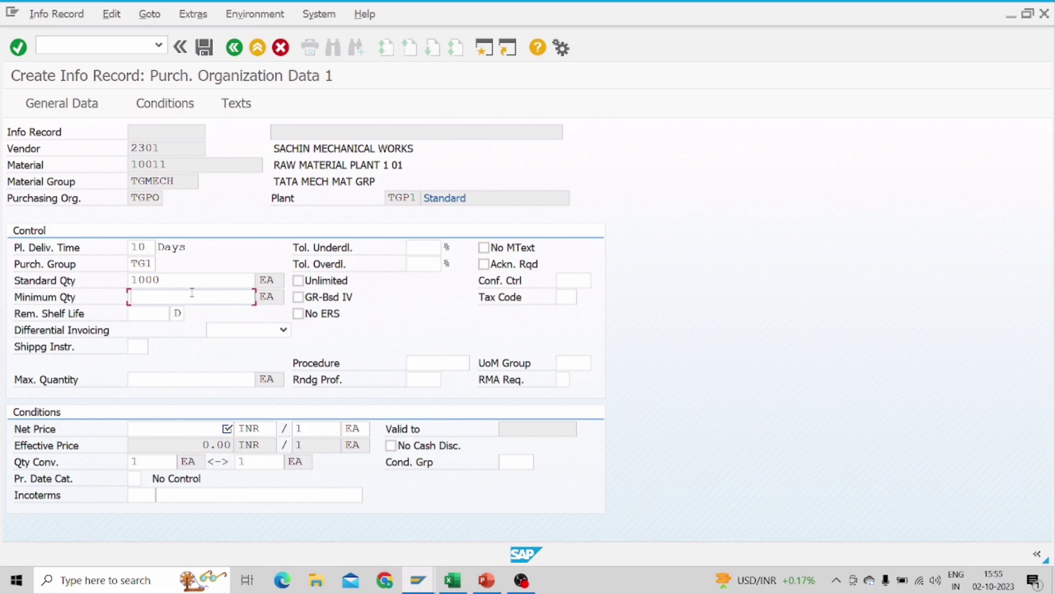
pyautogui.write('900')
pyautogui.moveTo(163, 298); pyautogui.dragTo(141, 281)
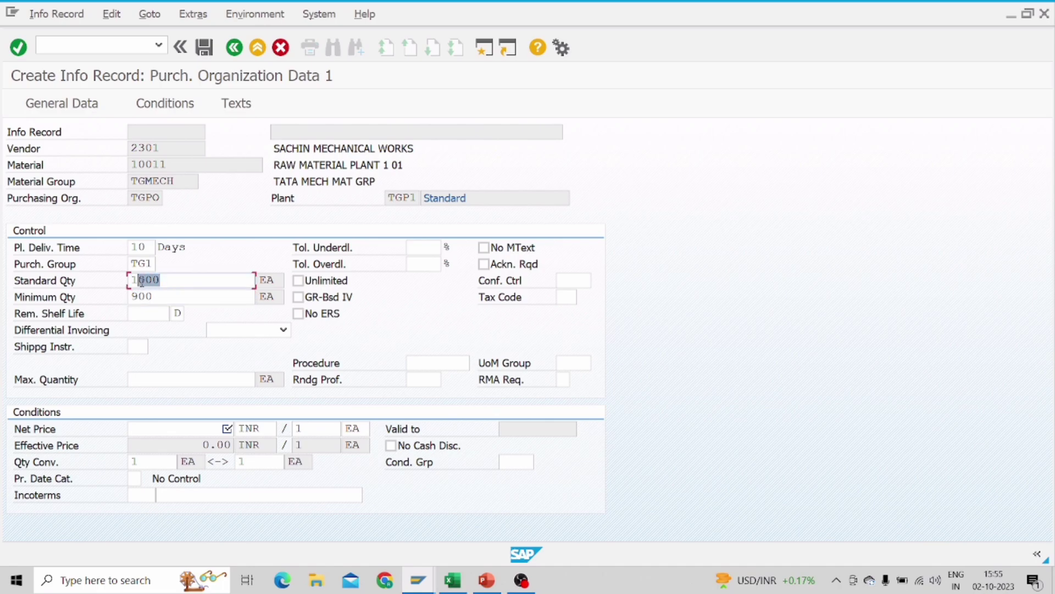
pyautogui.doubleClick(141, 281)
pyautogui.moveTo(161, 297); pyautogui.dragTo(141, 297)
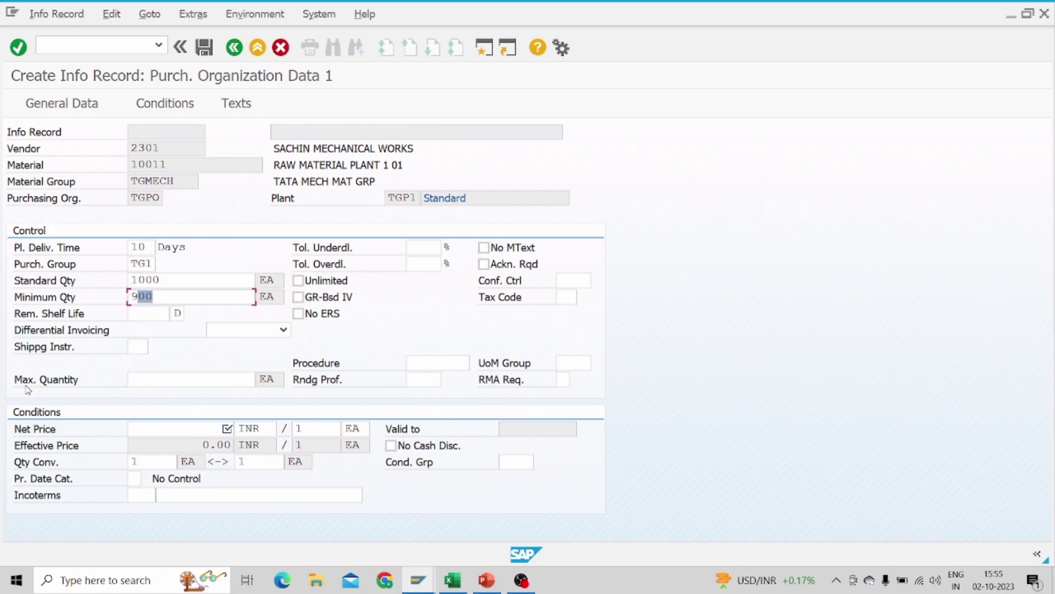
pyautogui.click(140, 379)
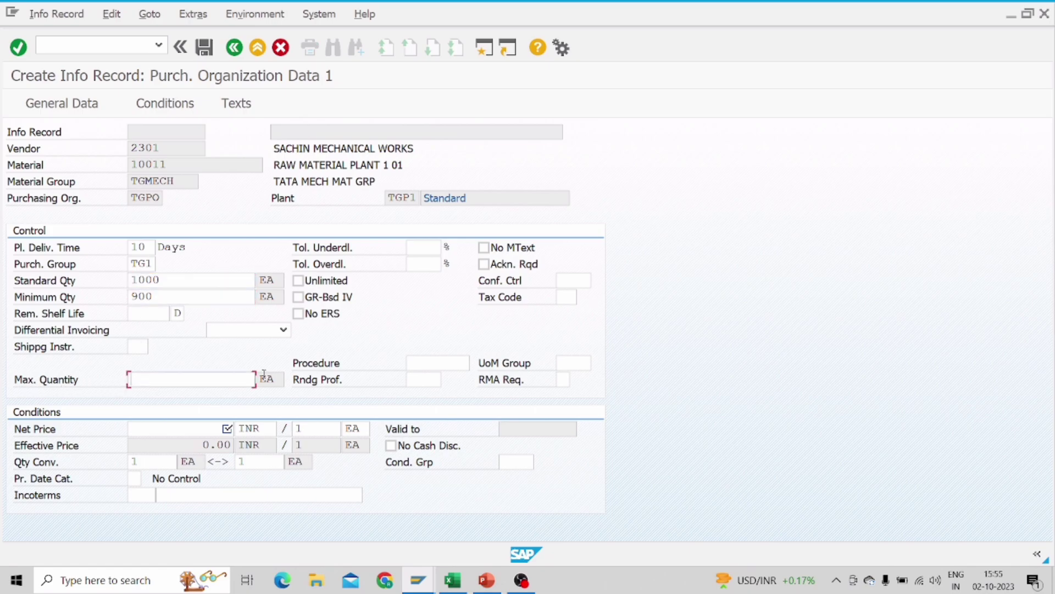
pyautogui.write('1100')
# - Set the info record's net price to 500 INR per 1 EA and validate the entries
pyautogui.moveTo(166, 164); pyautogui.dragTo(131, 148)
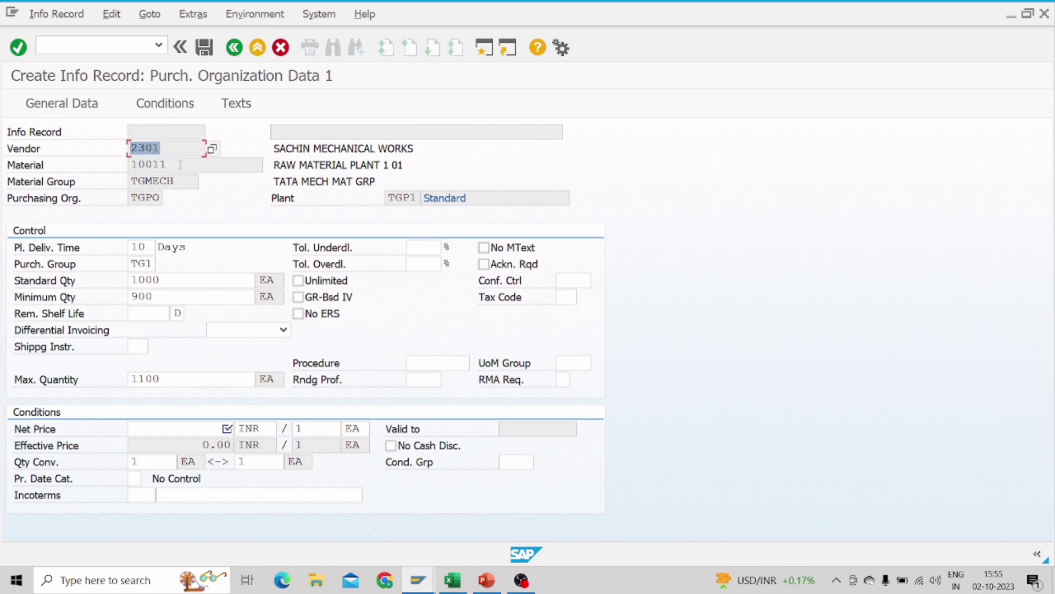
pyautogui.click(174, 428)
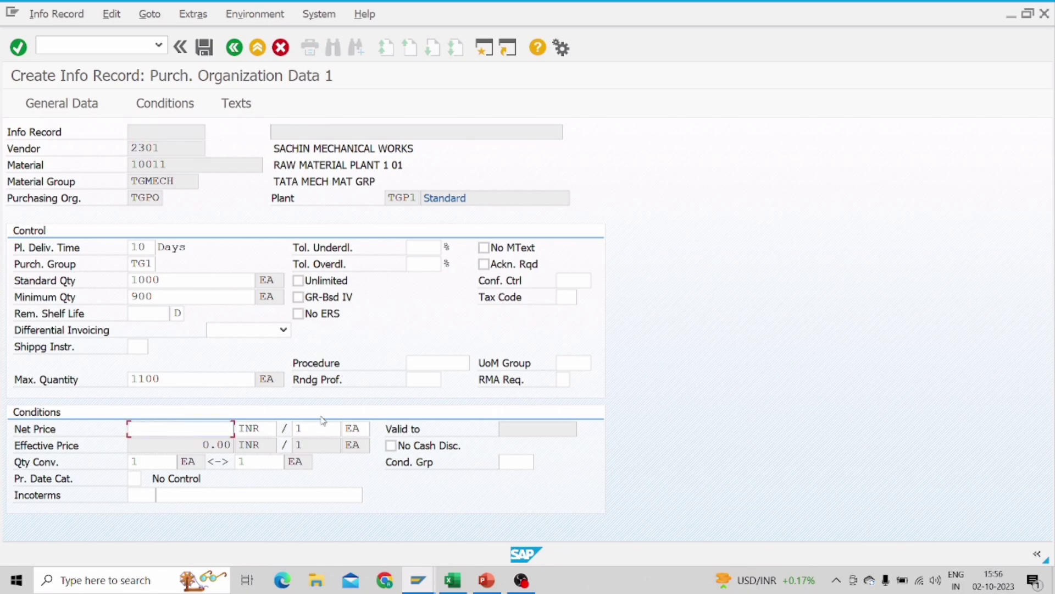
pyautogui.write('500')
pyautogui.press('Return')
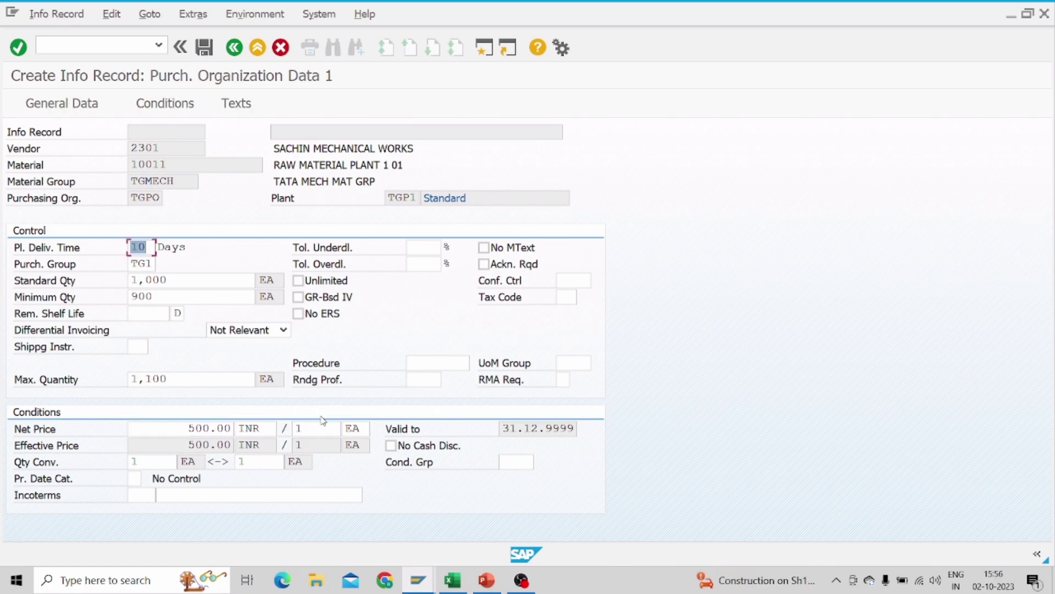
# - Open the net price conditions of the info record to review the validity period, and save the record
pyautogui.click(162, 105)
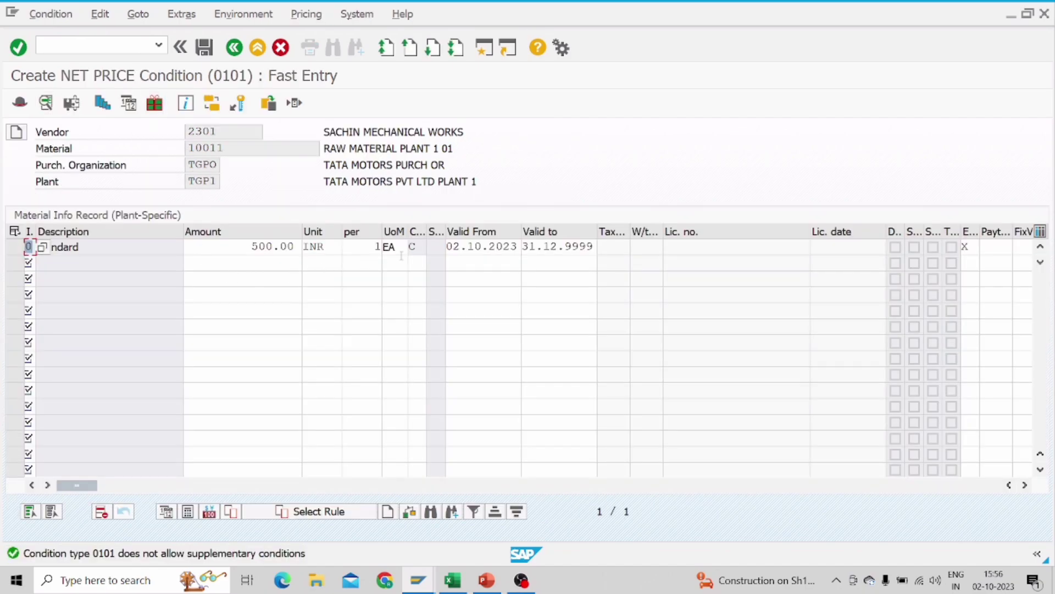
pyautogui.click(206, 48)
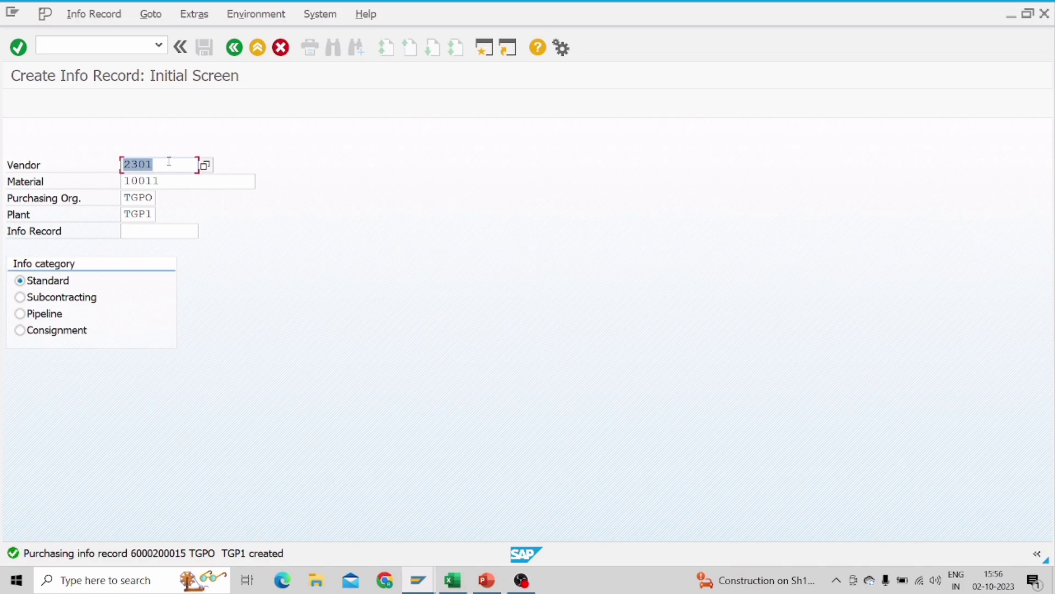
pyautogui.click(171, 181)
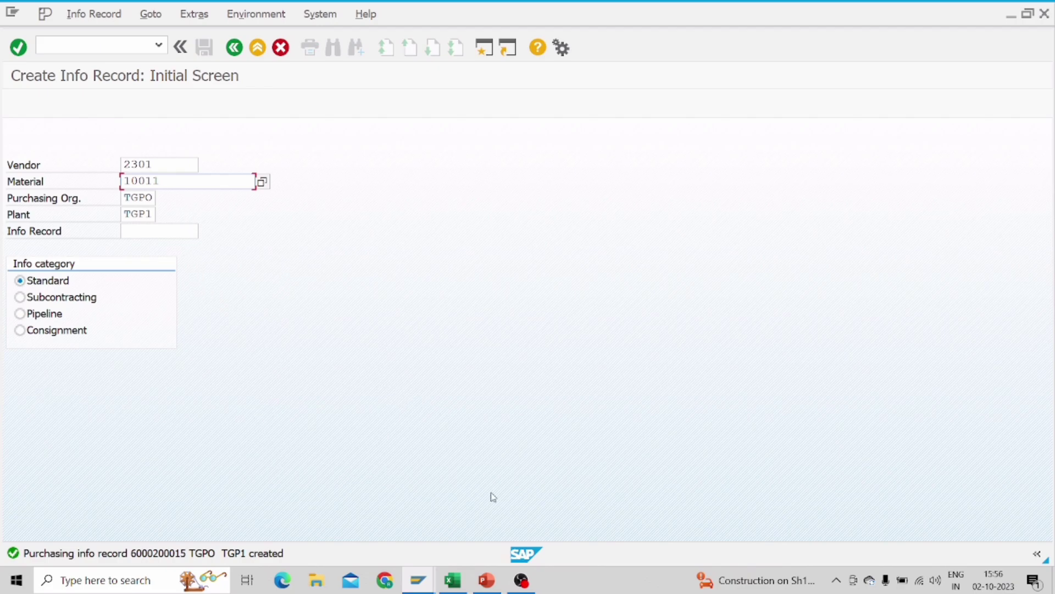
# - Switch to PowerPoint and show the closing slide of the purchase info record presentation
pyautogui.click(487, 579)
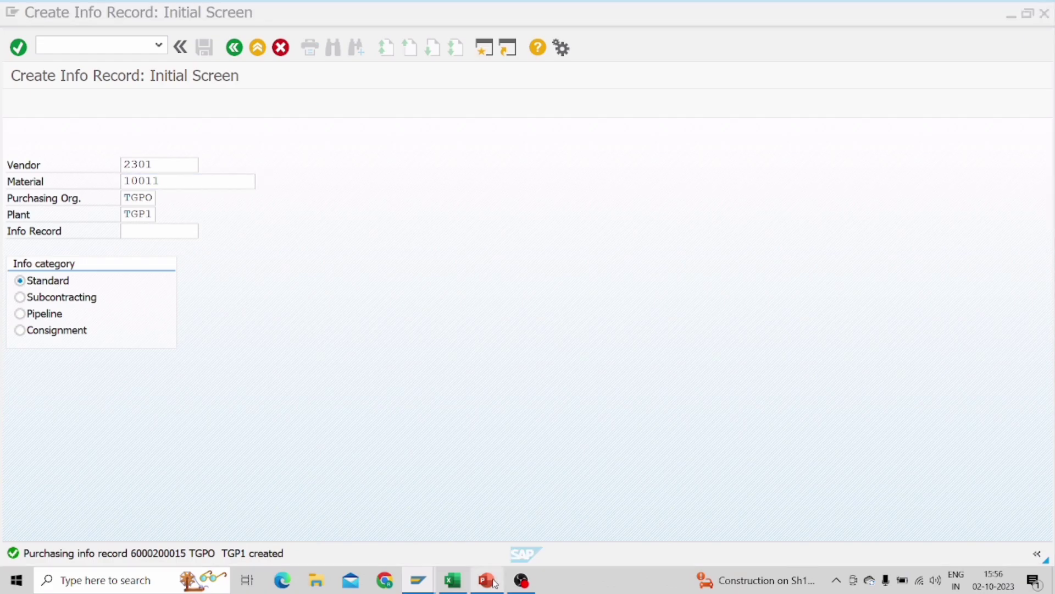
pyautogui.click(99, 496)
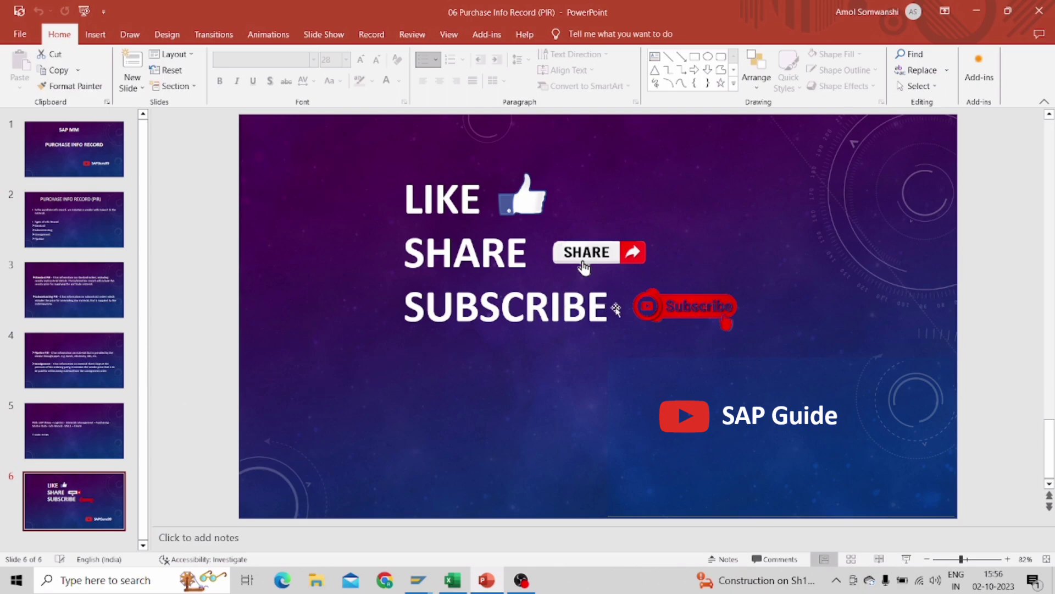
pyautogui.click(522, 582)
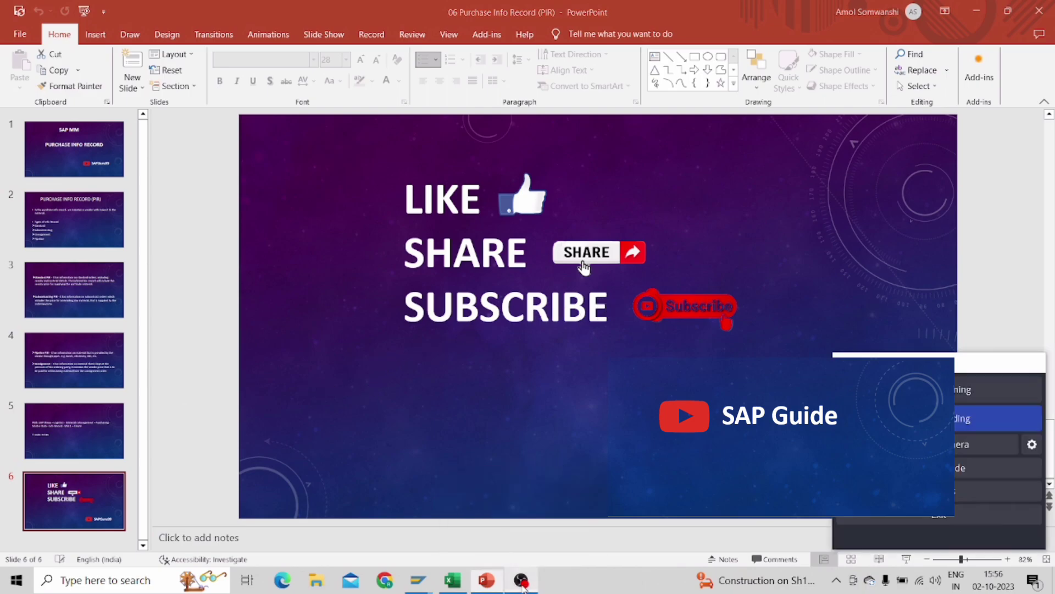